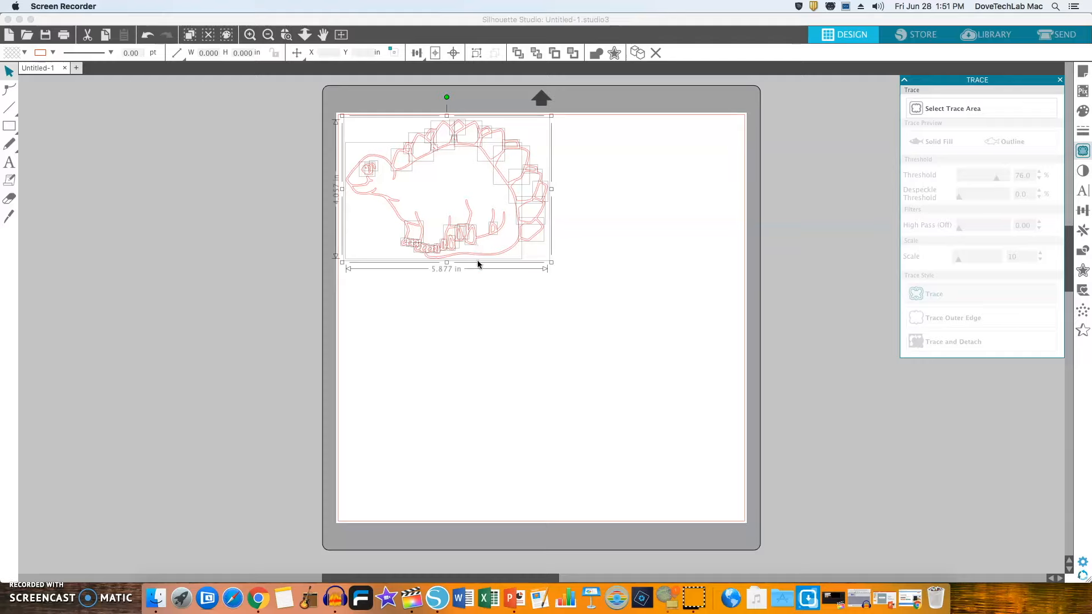
pyautogui.click(478, 285)
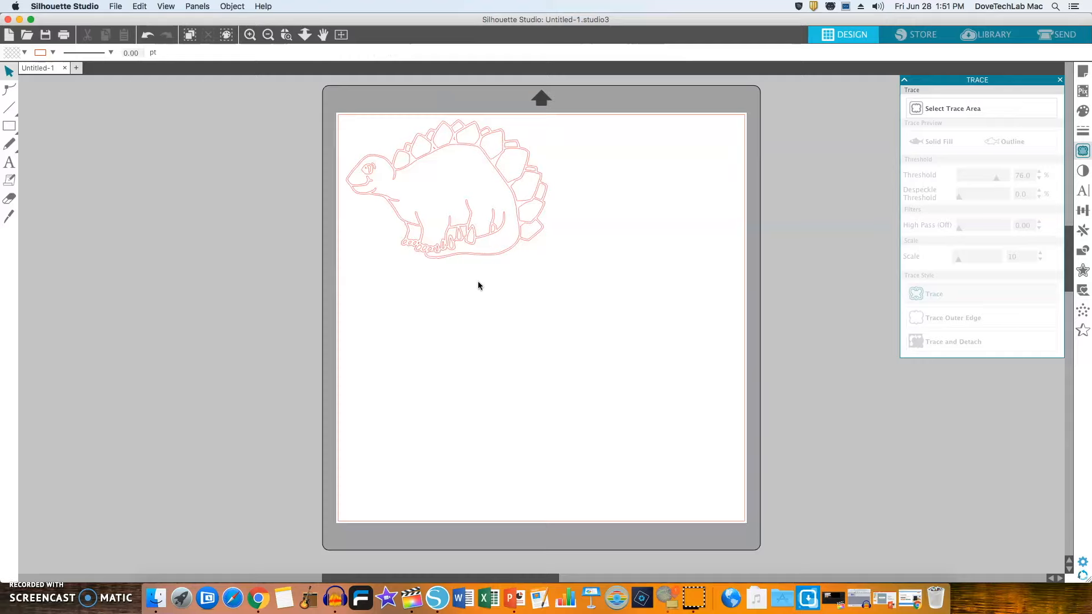
pyautogui.click(437, 155)
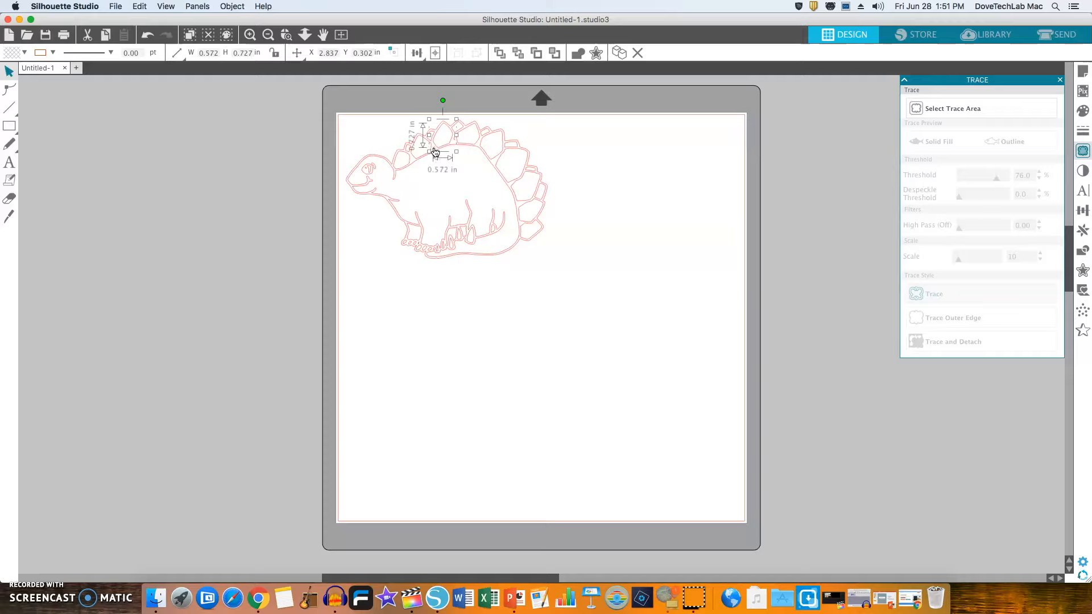
pyautogui.click(434, 151)
pyautogui.press('Delete')
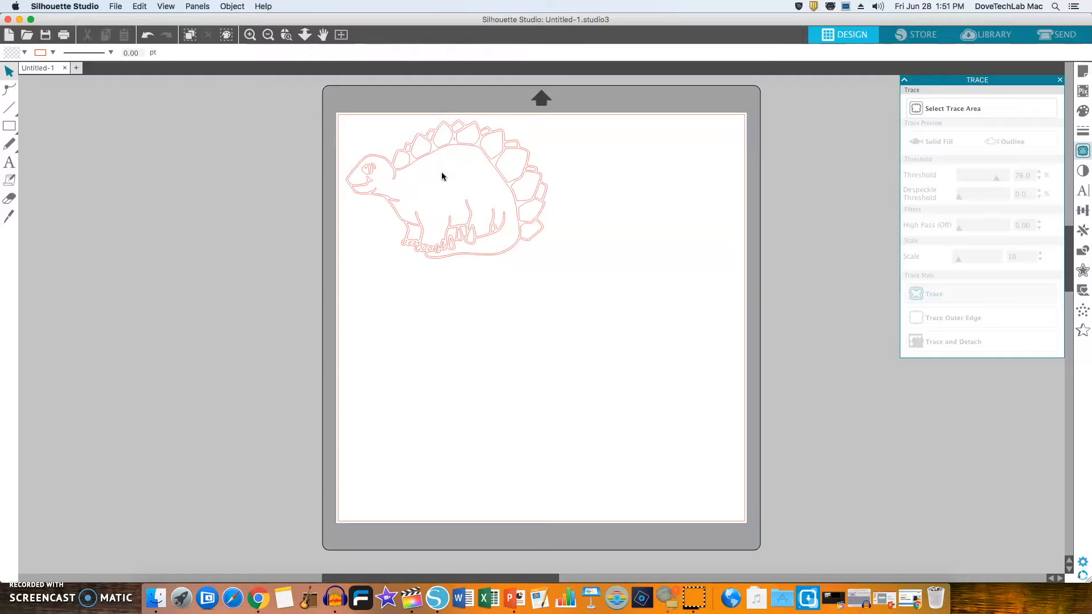
pyautogui.click(457, 142)
pyautogui.press('Delete')
pyautogui.click(456, 142)
pyautogui.press('Delete')
# Pull the outer silhouette outline away from the dinosaur drawing and delete it
pyautogui.moveTo(541, 197); pyautogui.dragTo(538, 203)
pyautogui.click(584, 255)
pyautogui.press('super+z')
pyautogui.moveTo(550, 197); pyautogui.dragTo(592, 317)
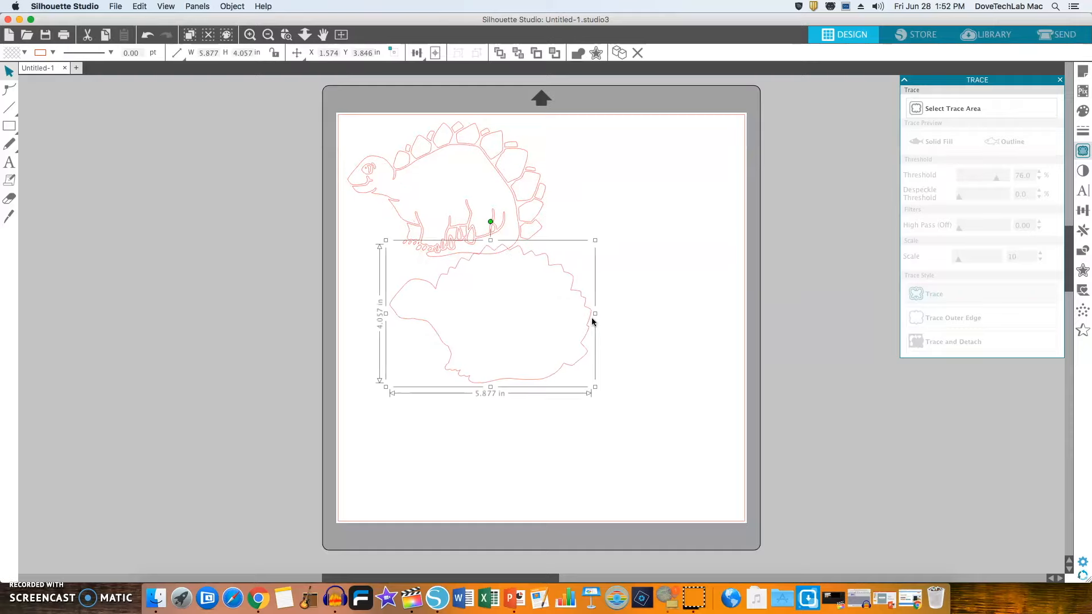
pyautogui.press('Delete')
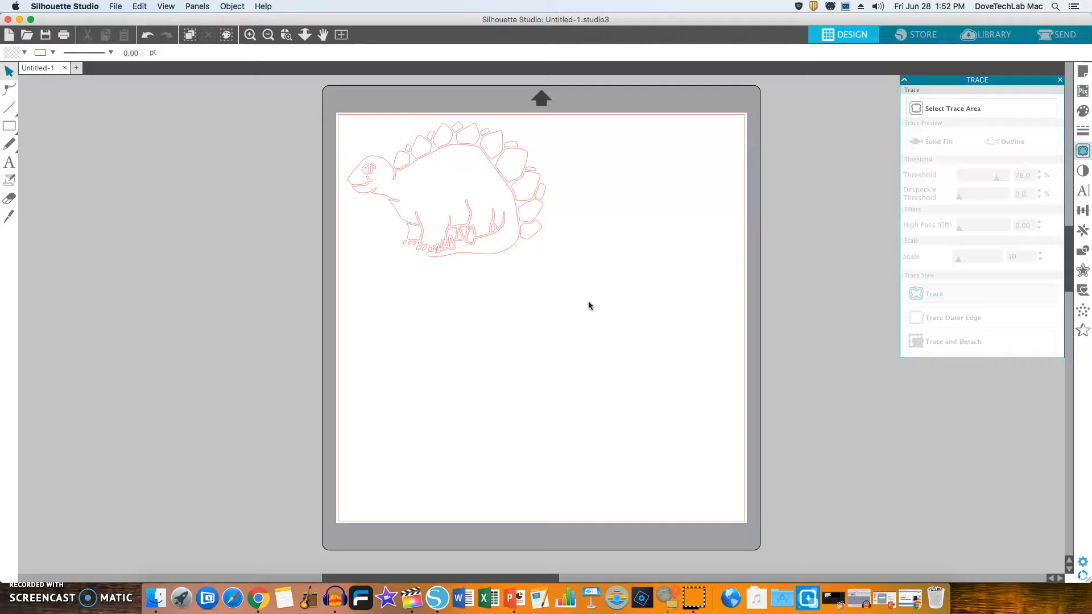
# Fill the three lowest large tail plates, working upward, with solid red, green and blue
pyautogui.click(532, 230)
pyautogui.click(1084, 111)
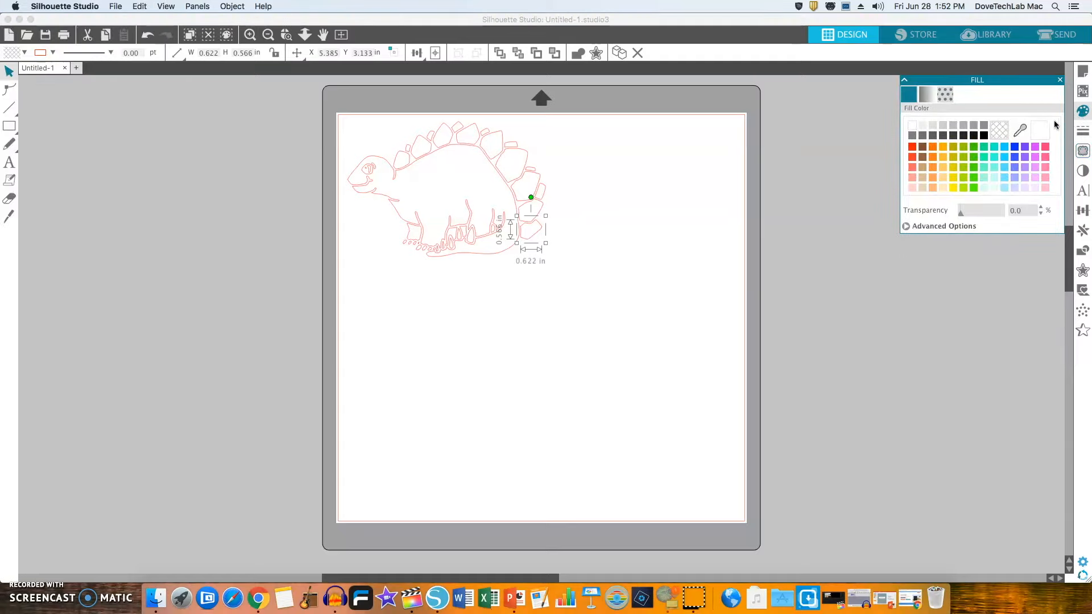
pyautogui.click(913, 148)
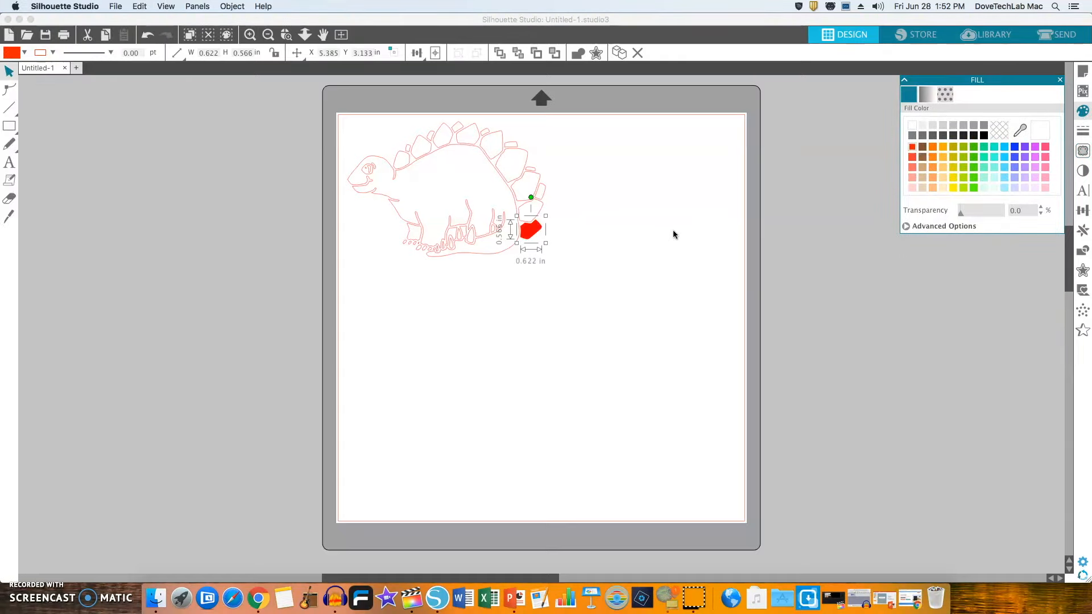
pyautogui.click(540, 206)
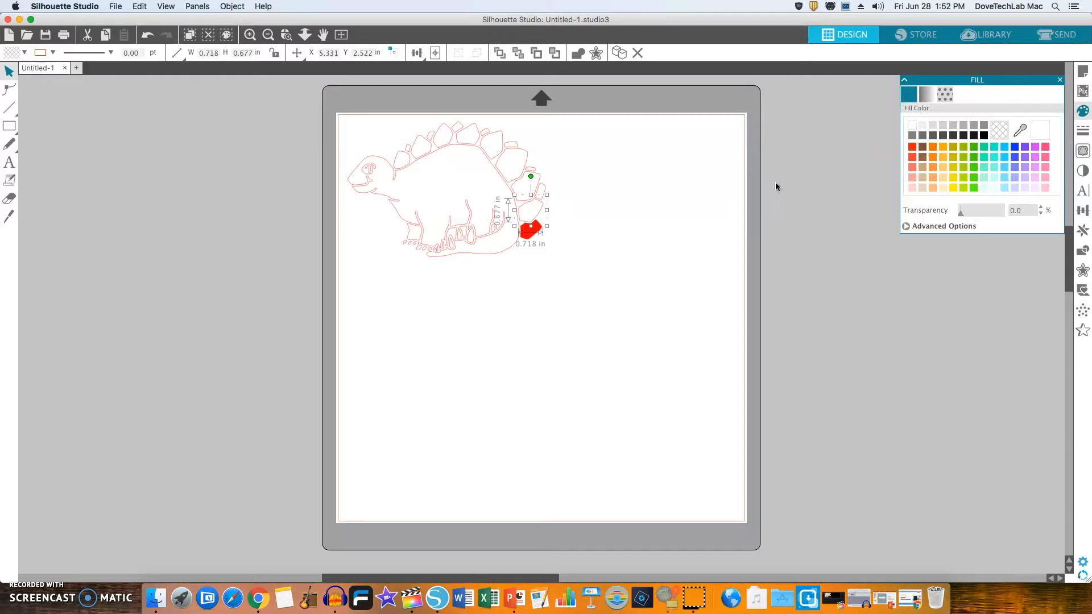
pyautogui.click(973, 147)
pyautogui.click(540, 181)
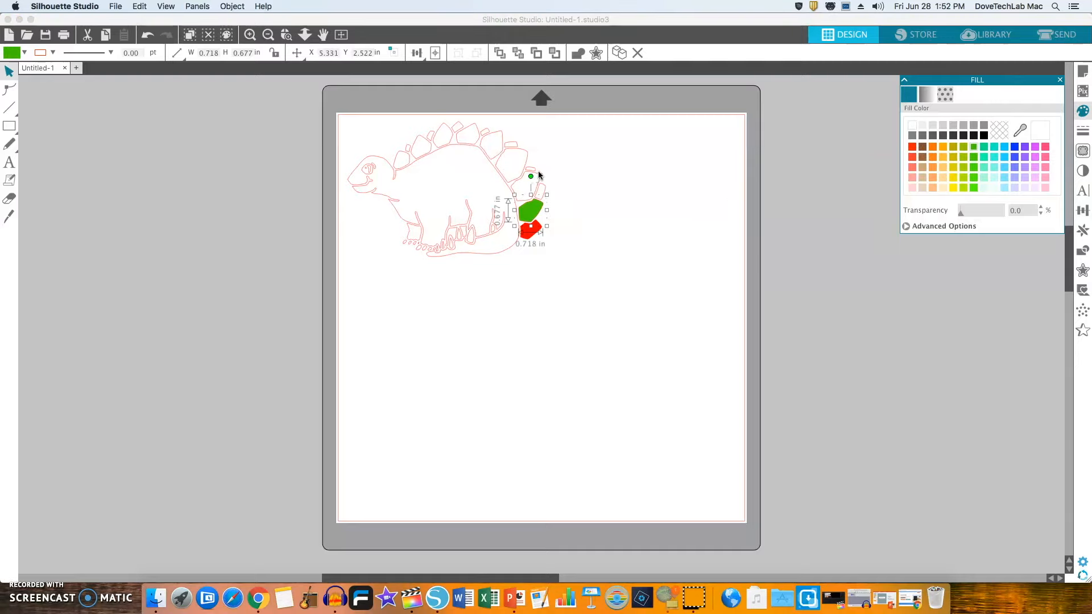
pyautogui.click(1015, 148)
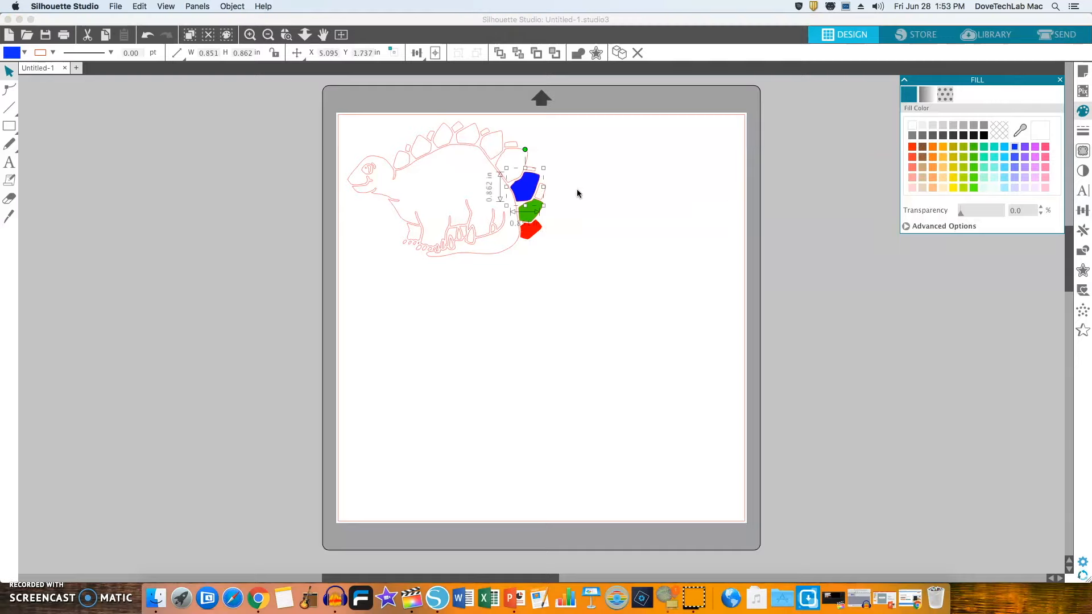
# Fill the next three large back plates, continuing toward the head, with red, green and blue
pyautogui.click(527, 153)
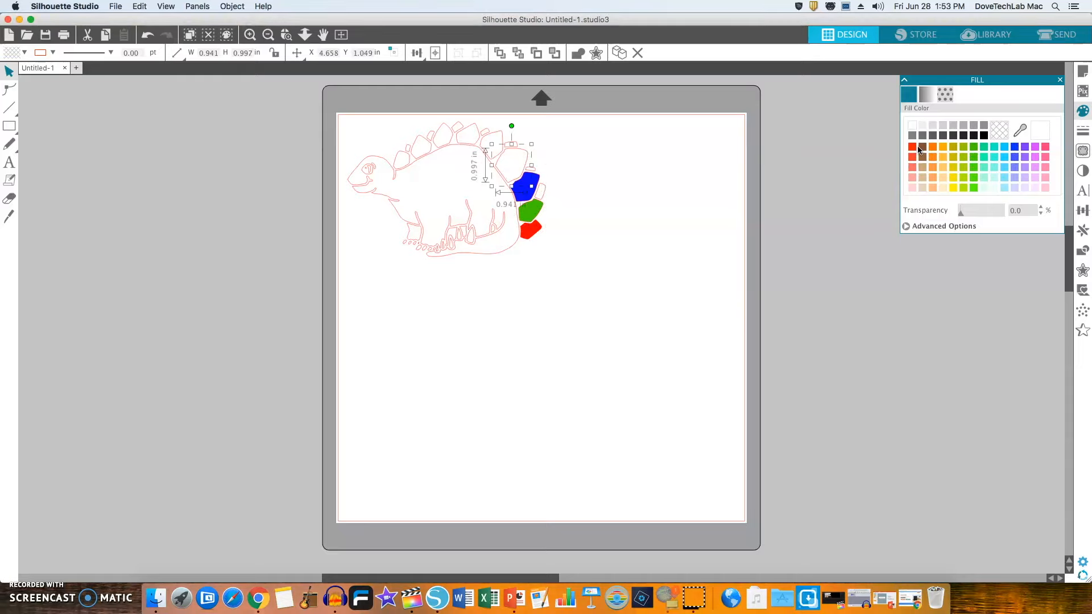
pyautogui.click(912, 146)
pyautogui.click(493, 142)
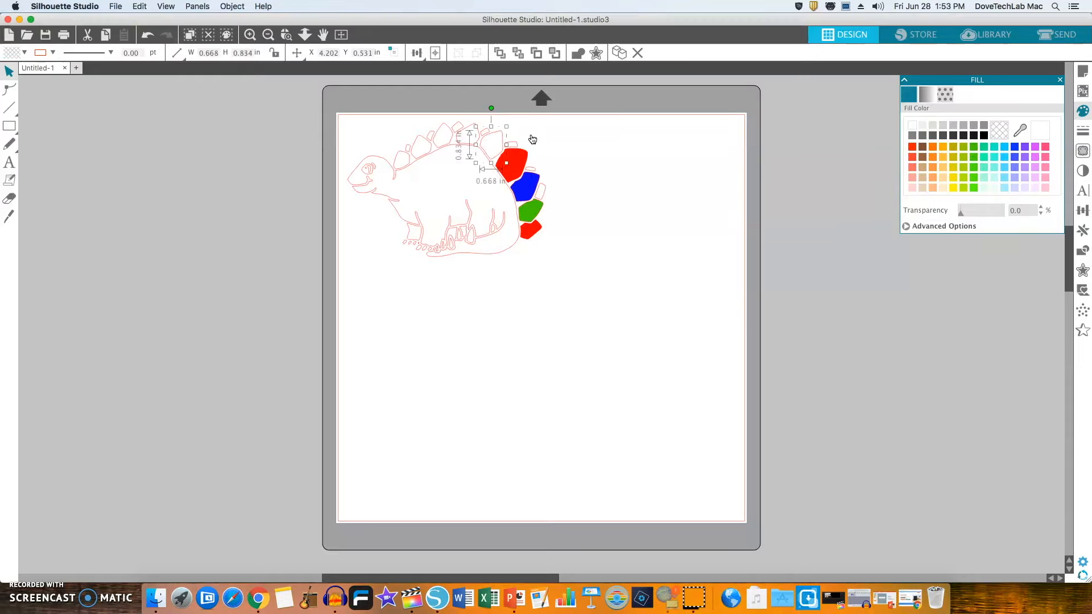
pyautogui.click(973, 147)
pyautogui.click(467, 134)
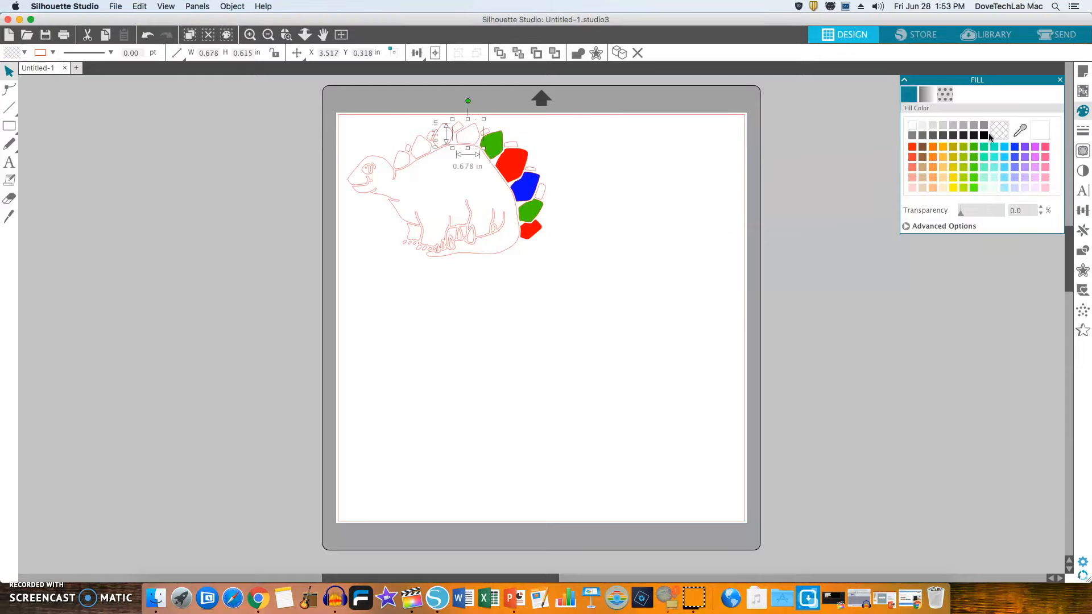
pyautogui.click(1015, 147)
# Fill the last three large plates nearest the head with red, green and blue
pyautogui.click(443, 135)
pyautogui.click(913, 147)
pyautogui.click(422, 147)
pyautogui.click(973, 147)
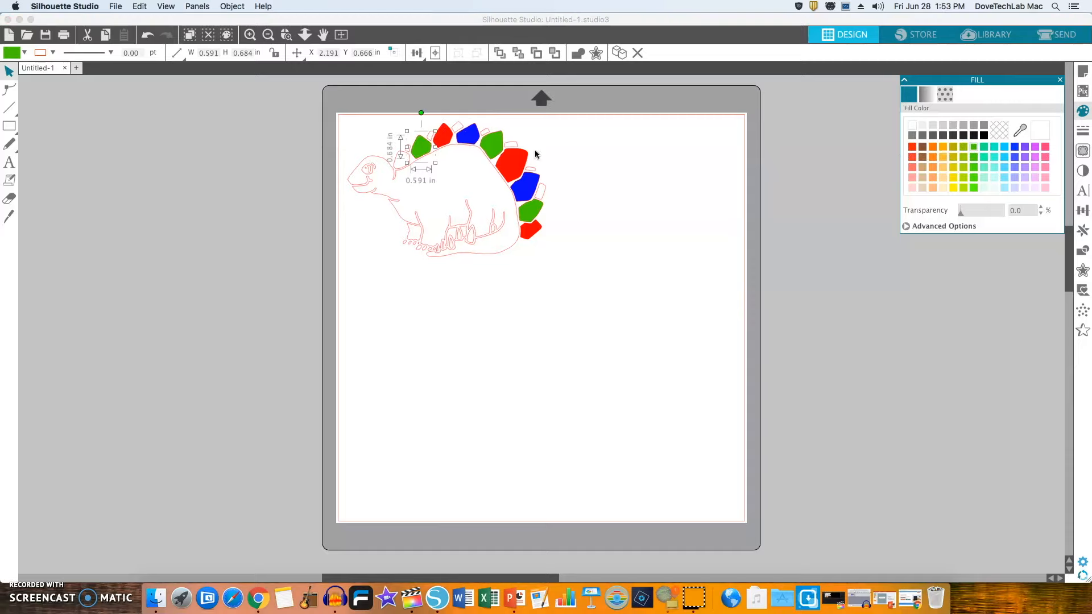
pyautogui.click(396, 159)
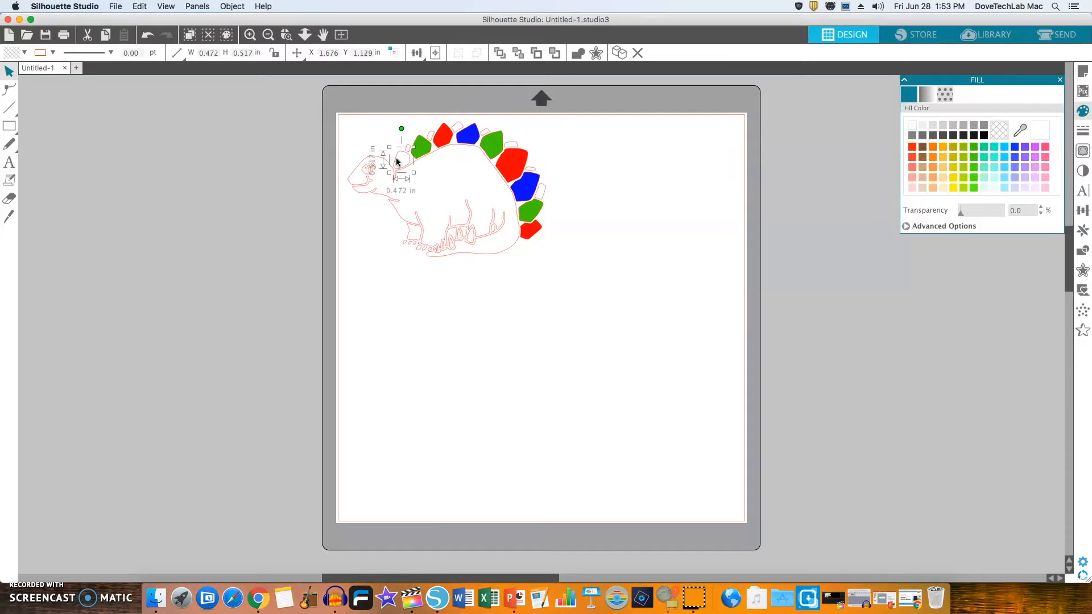
pyautogui.click(1014, 147)
pyautogui.click(662, 302)
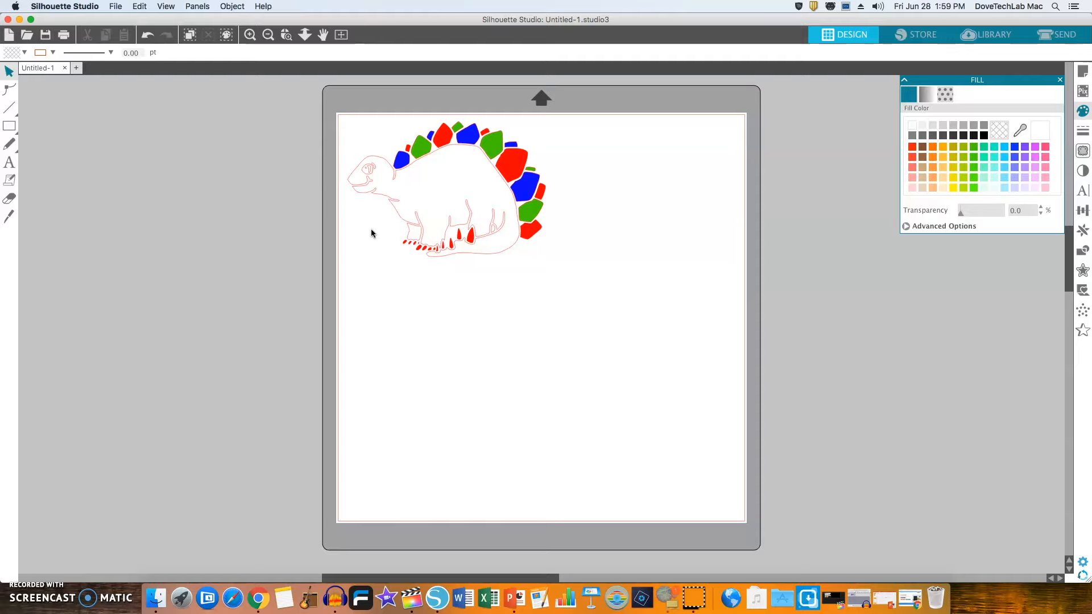
# Try moving the blue neck plate, a green back plate and the body outline separately, and undo all three moves
pyautogui.moveTo(404, 164); pyautogui.dragTo(401, 185)
pyautogui.click(454, 167)
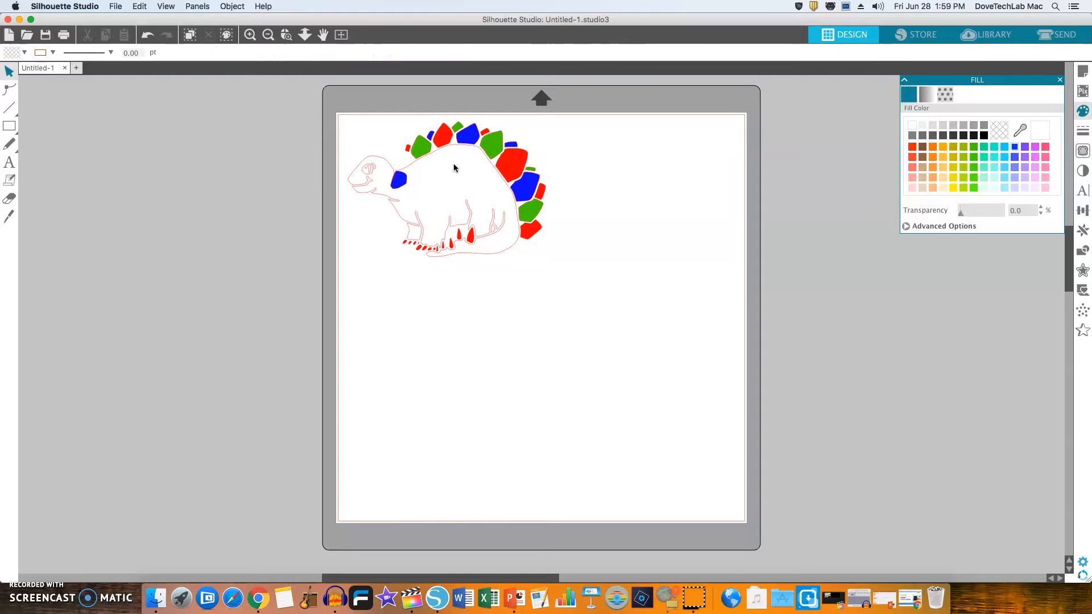
pyautogui.moveTo(488, 145); pyautogui.dragTo(441, 180)
pyautogui.click(437, 158)
pyautogui.click(468, 398)
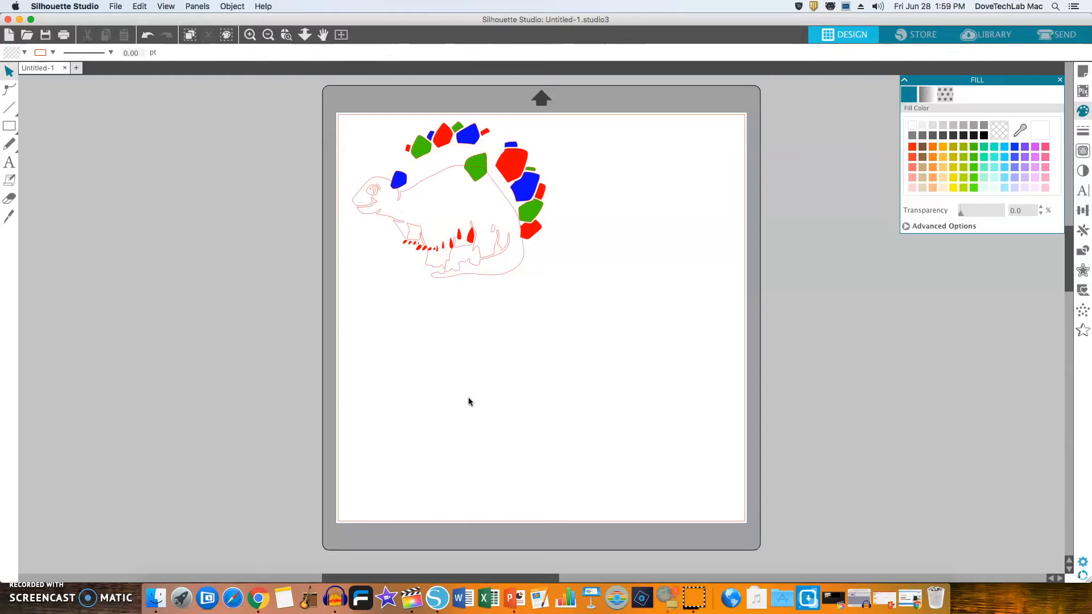
pyautogui.press('super+z')
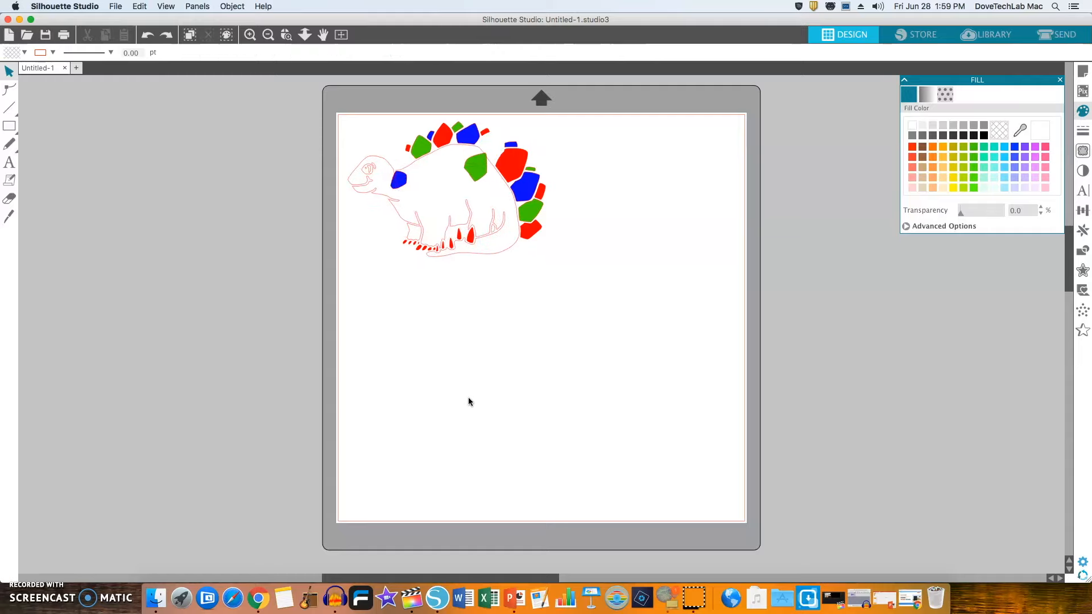
pyautogui.press('super+z')
pyautogui.press('super+z')
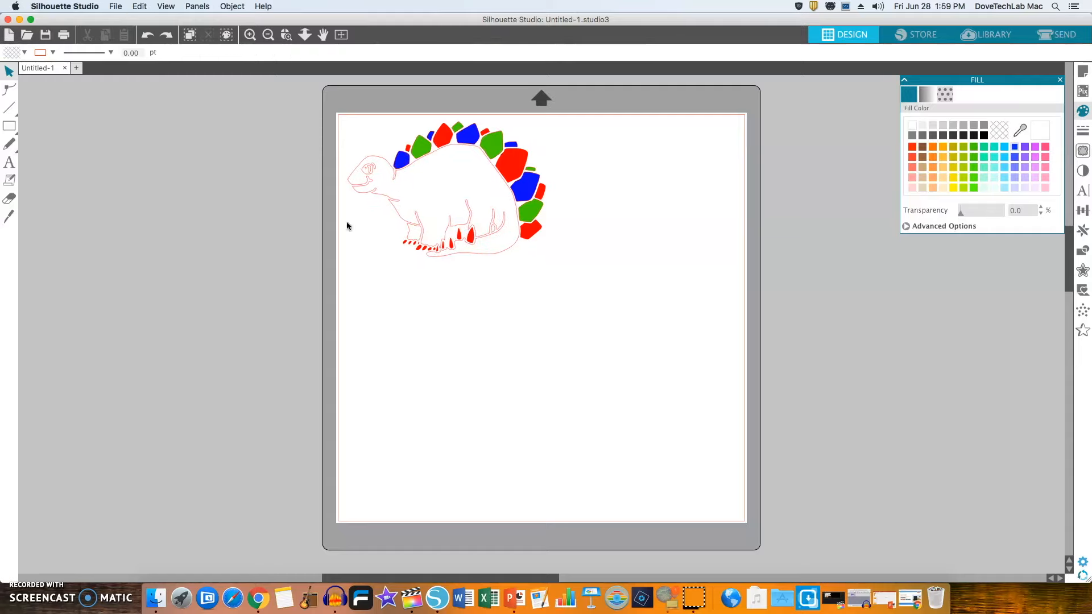
# Select every piece of the dinosaur and group them into one object
pyautogui.moveTo(328, 104); pyautogui.dragTo(561, 293)
pyautogui.rightClick(441, 173)
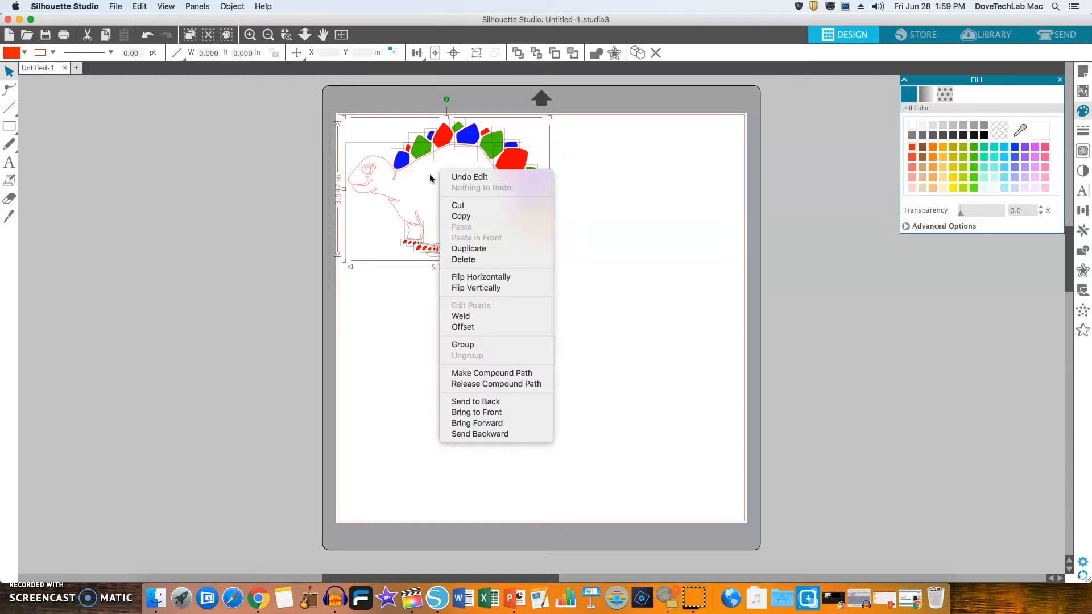
pyautogui.click(483, 345)
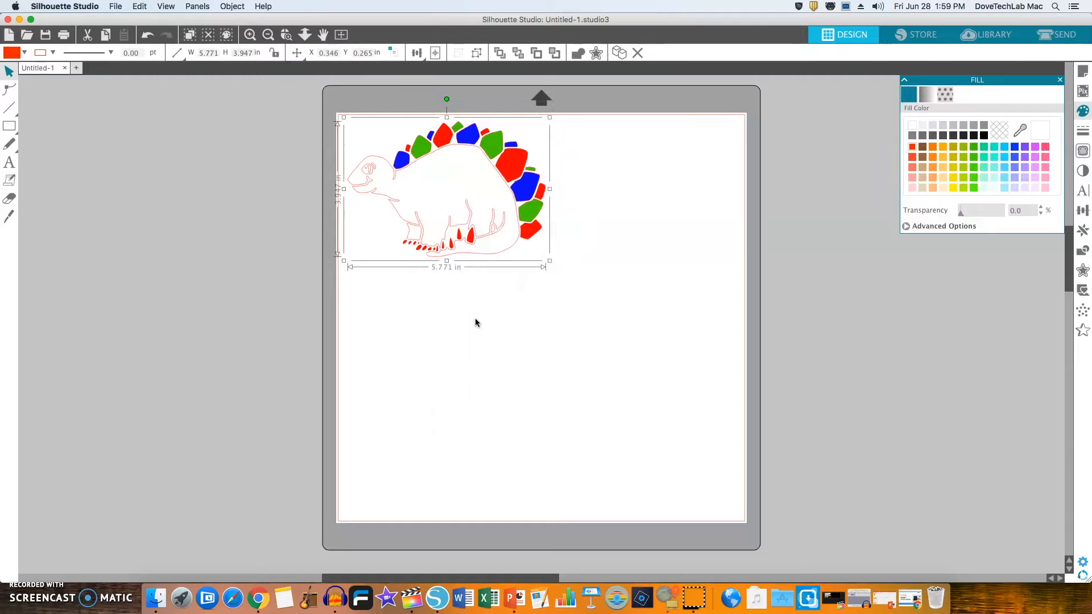